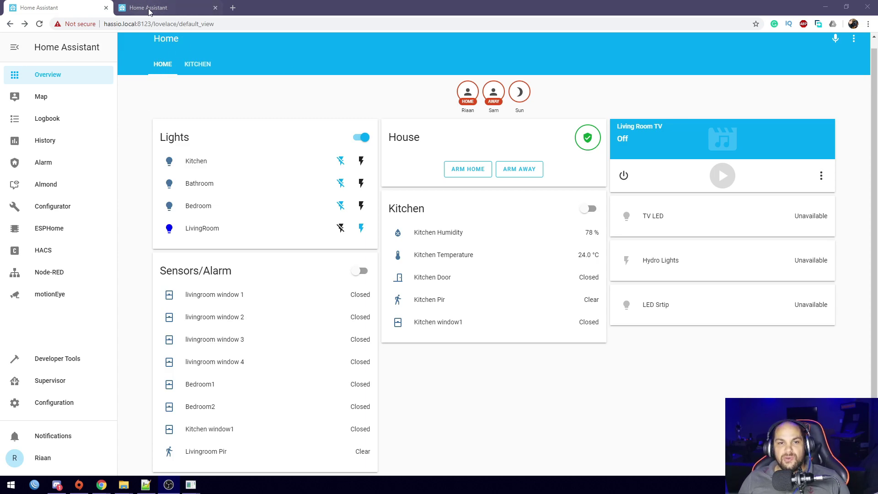
# Step: Switch to the jackhome.local Home Assistant instance and open its HACS community store
pyautogui.click(131, 5)
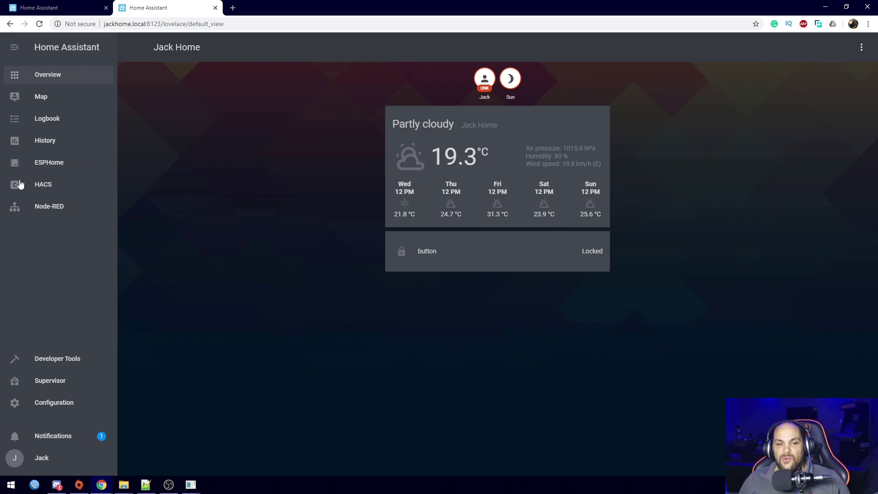
pyautogui.click(51, 189)
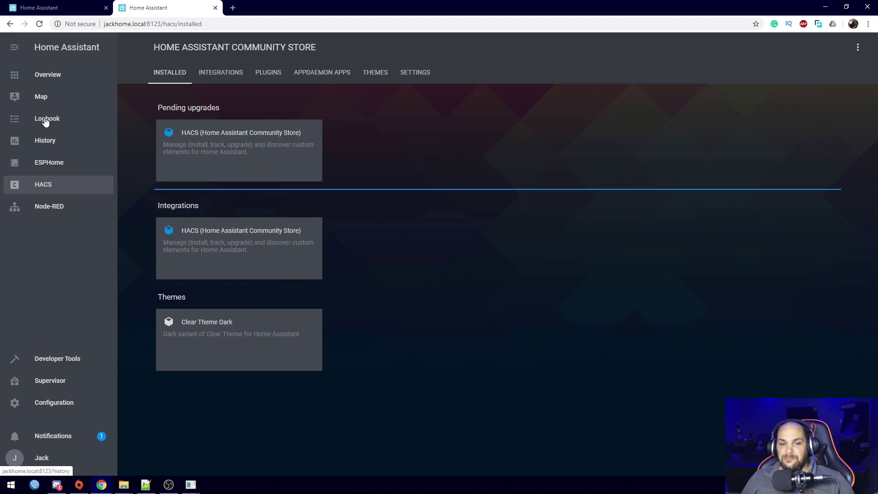
pyautogui.click(54, 79)
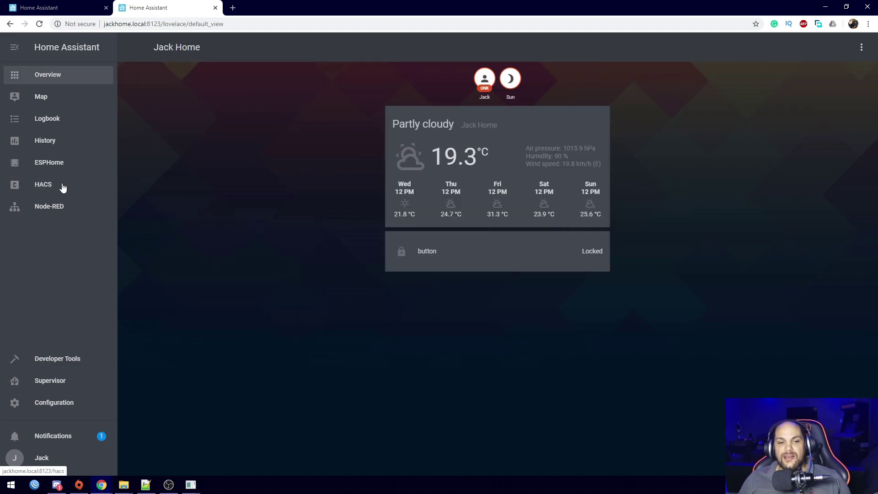
pyautogui.click(45, 188)
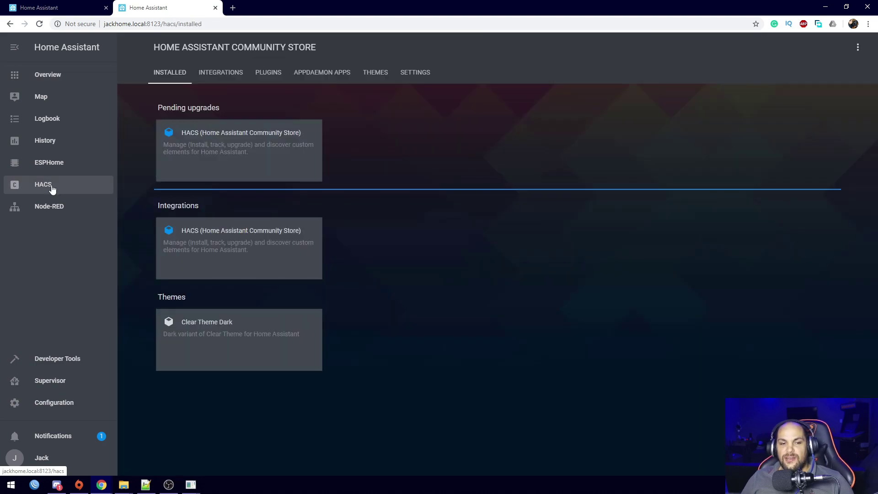
# Step: Search the HACS integrations for "alar" and install BWAlarm (ak74 edition)
pyautogui.click(217, 77)
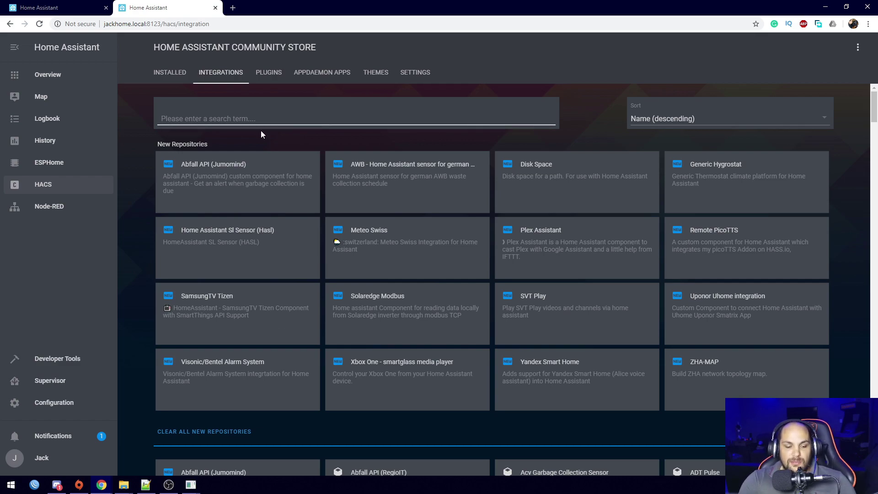
pyautogui.write('alar')
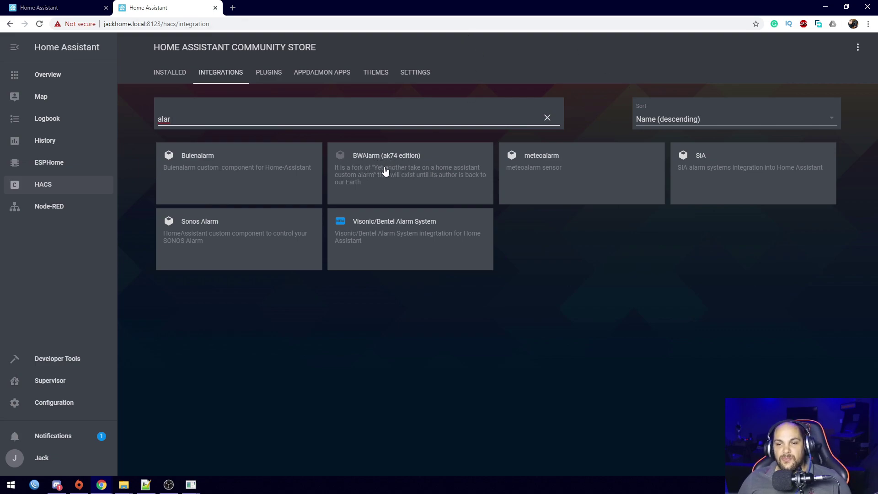
pyautogui.click(399, 173)
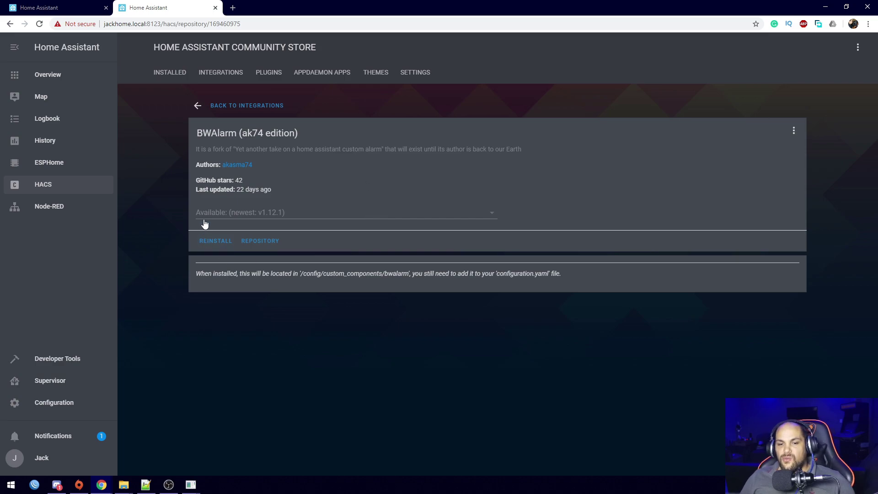
pyautogui.click(215, 240)
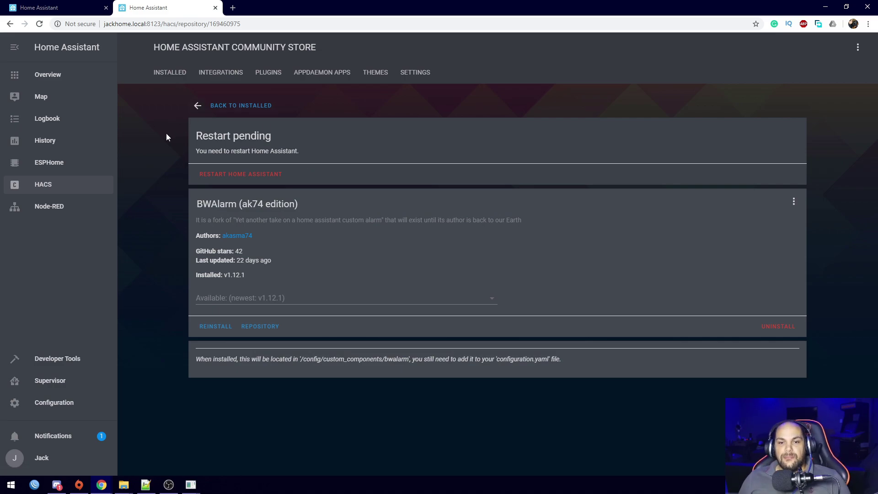
# Step: Open the BWAlarm repository page on GitHub, then return to the integration's page in HACS
pyautogui.moveTo(191, 132); pyautogui.dragTo(305, 150)
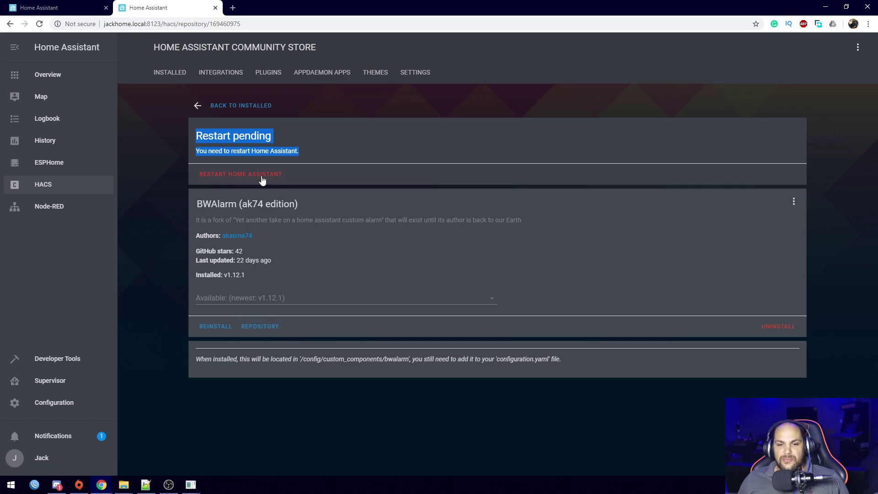
pyautogui.click(260, 326)
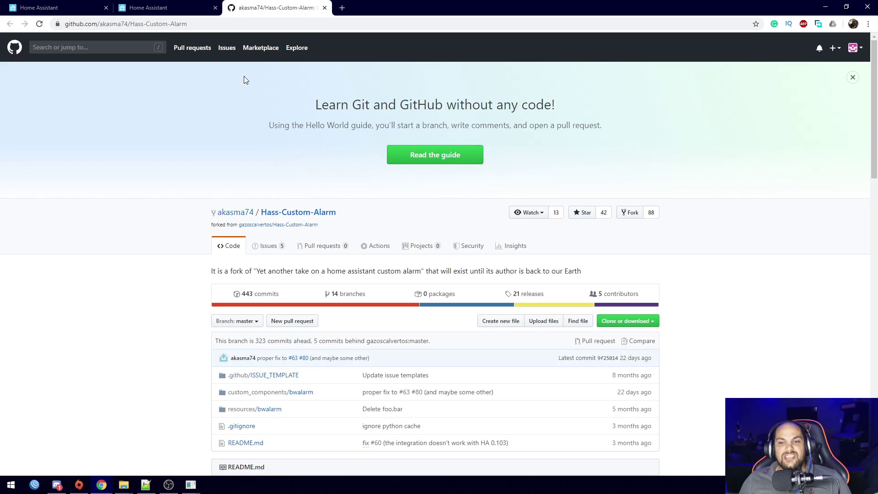
pyautogui.click(142, 6)
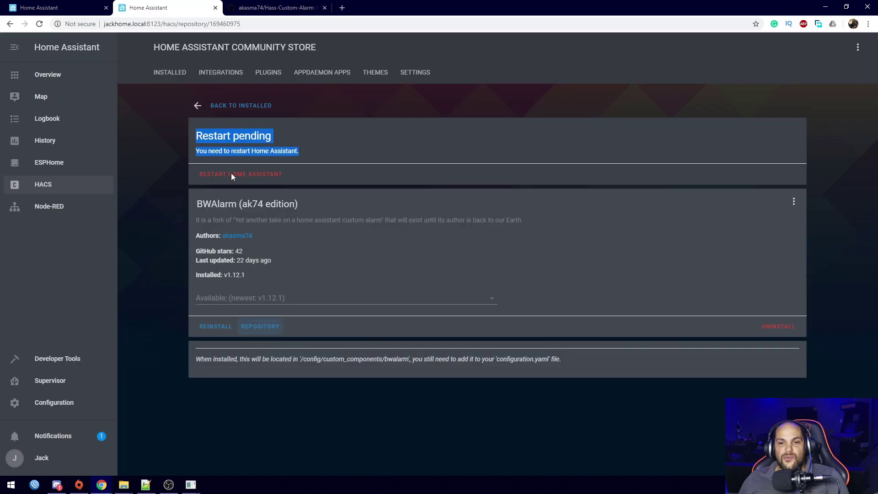
pyautogui.click(320, 202)
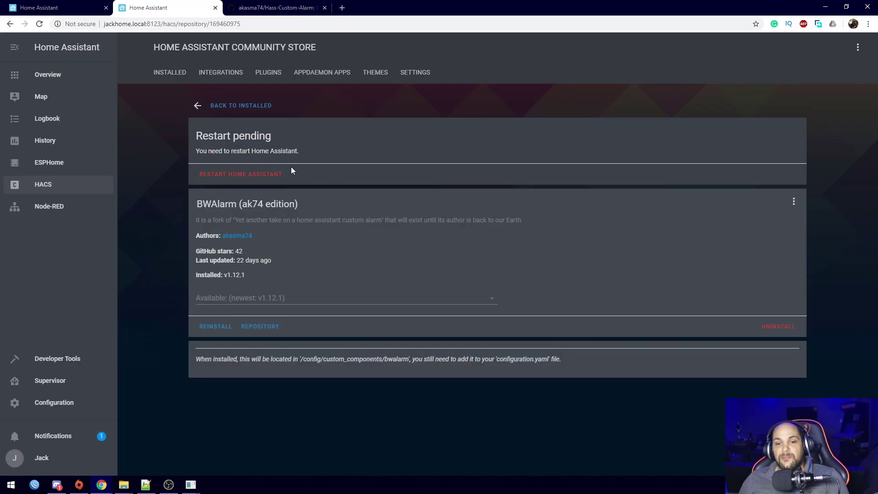
pyautogui.hotkey('ctrl', 'Tab')
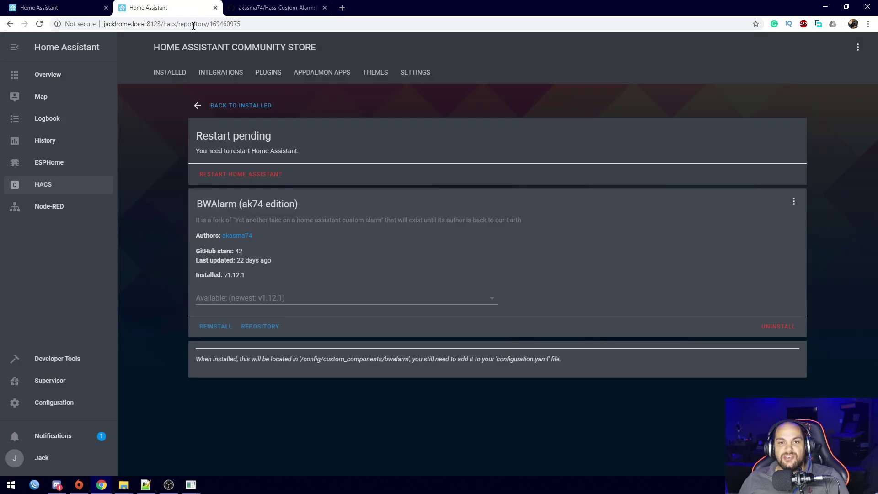
pyautogui.click(169, 8)
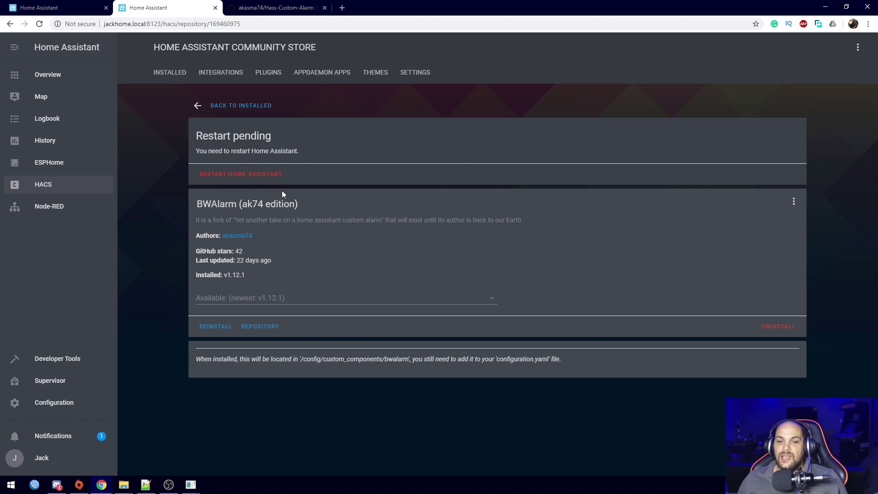
# Step: Restart Home Assistant from the BWAlarm page and confirm the restart
pyautogui.click(239, 179)
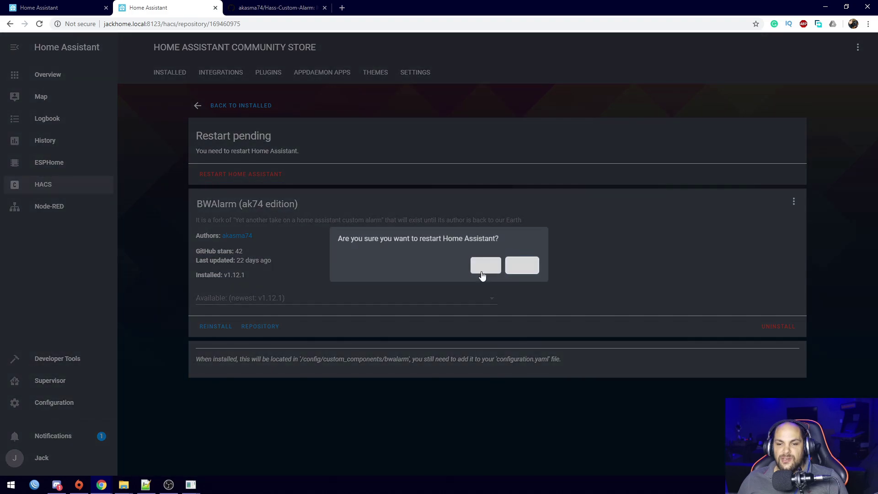
pyautogui.click(524, 270)
pyautogui.click(523, 267)
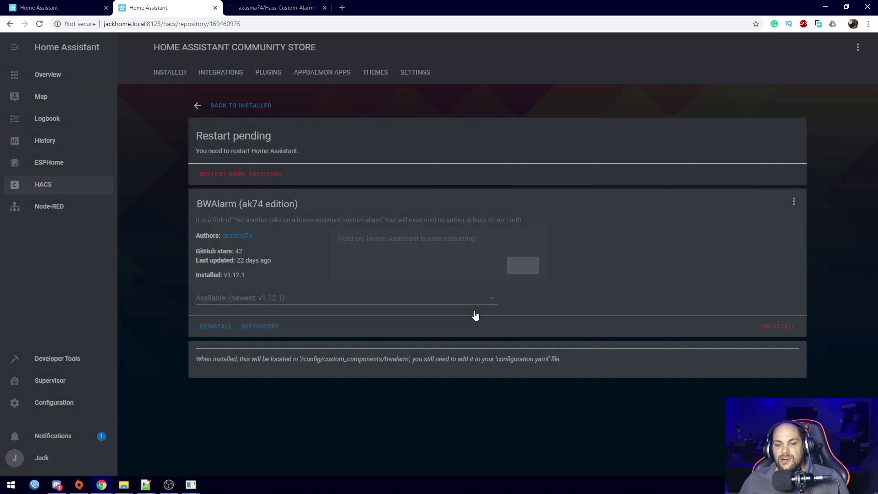
# Step: Download the Hass-Custom-Alarm repository from GitHub as a ZIP through Free Download Manager
pyautogui.click(277, 7)
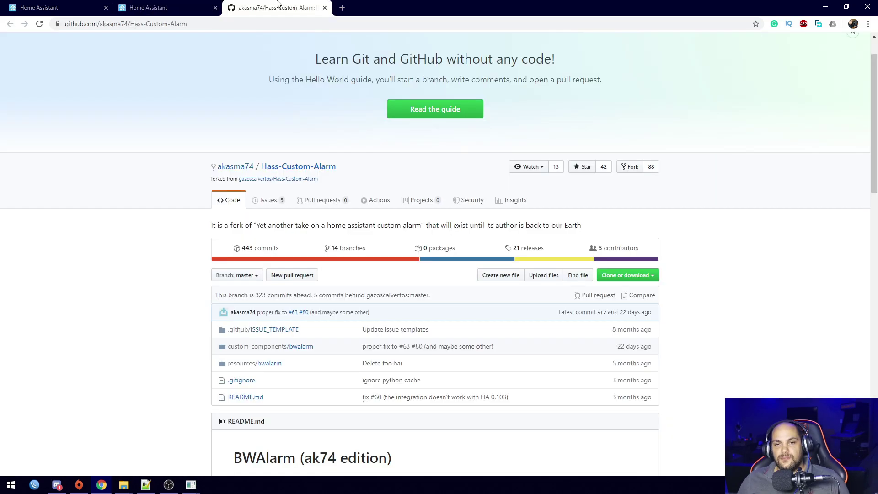
pyautogui.click(652, 277)
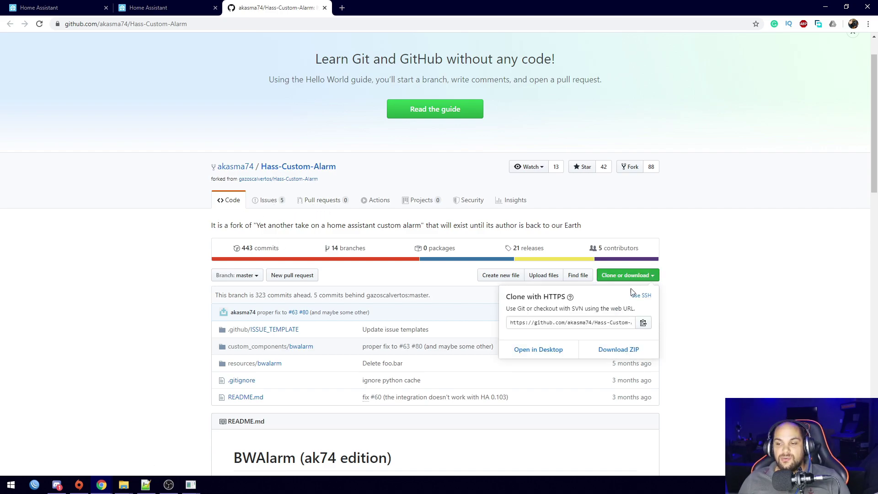
pyautogui.click(615, 361)
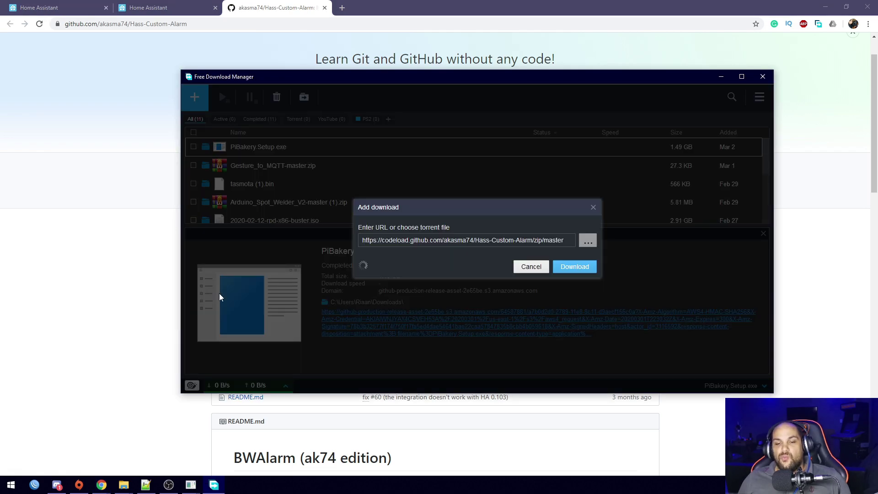
pyautogui.click(574, 269)
pyautogui.click(139, 286)
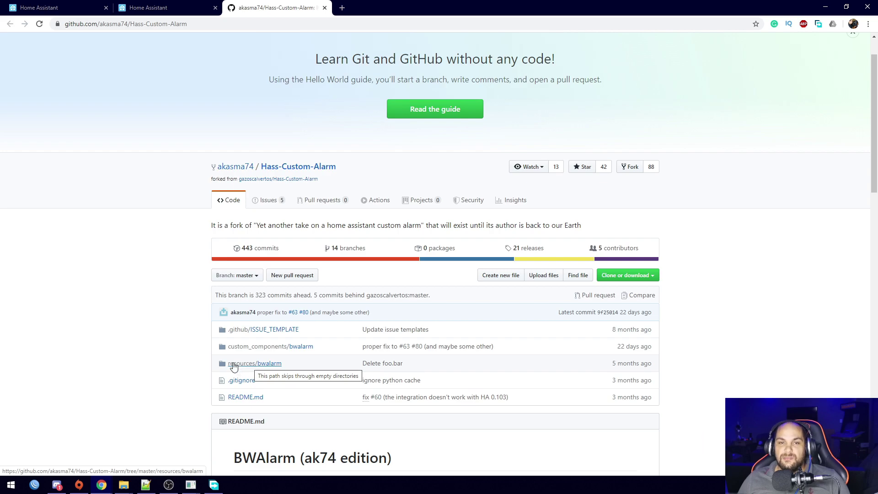
# Step: Move the Hass-Custom-Alarm-master.zip archive window aside and browse to the jackhome.local network root in File Explorer
pyautogui.click(150, 7)
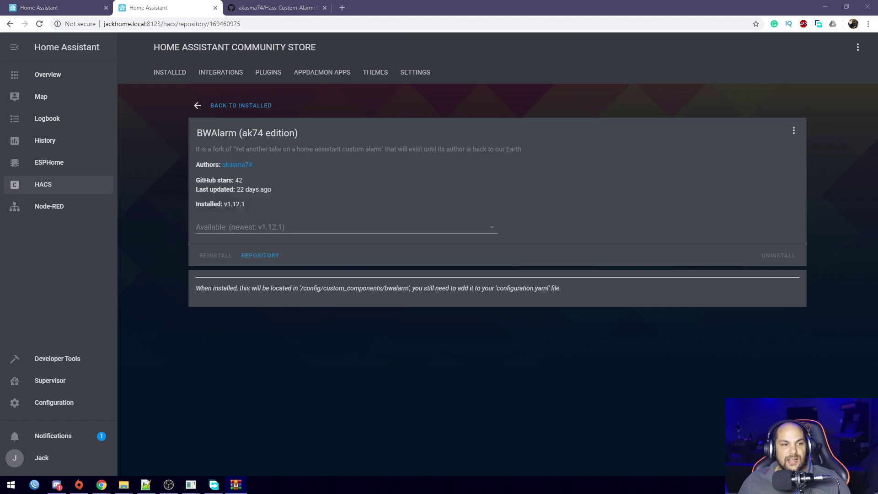
pyautogui.moveTo(192, 145); pyautogui.dragTo(767, 95)
pyautogui.click(124, 485)
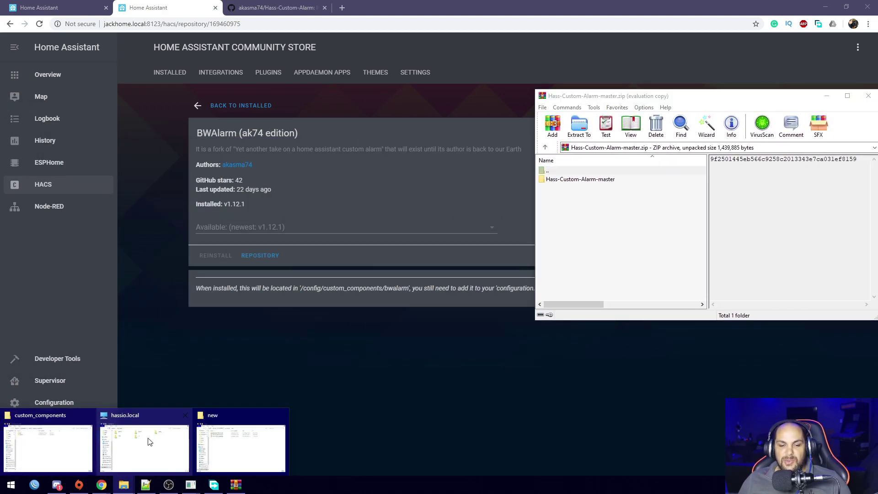
pyautogui.click(43, 449)
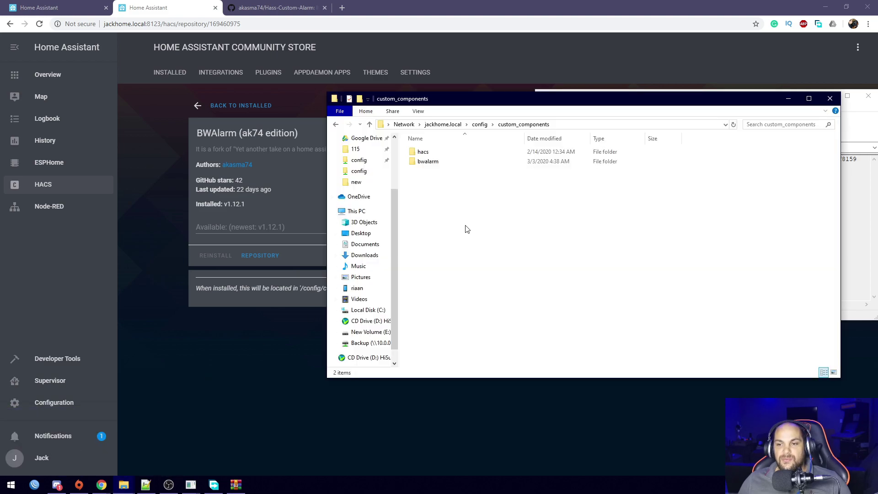
pyautogui.click(480, 125)
pyautogui.click(448, 125)
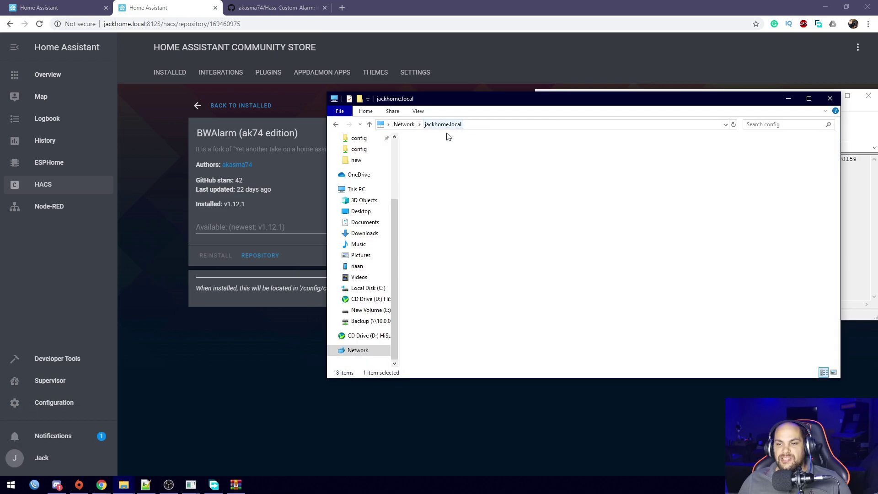
# Step: Examine the parts of the \\jackhome.local network path in File Explorer
pyautogui.click(494, 125)
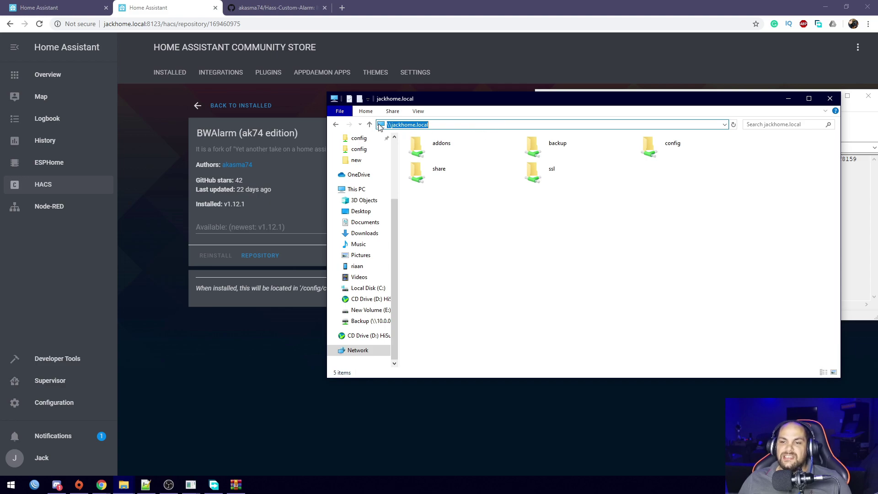
pyautogui.click(396, 125)
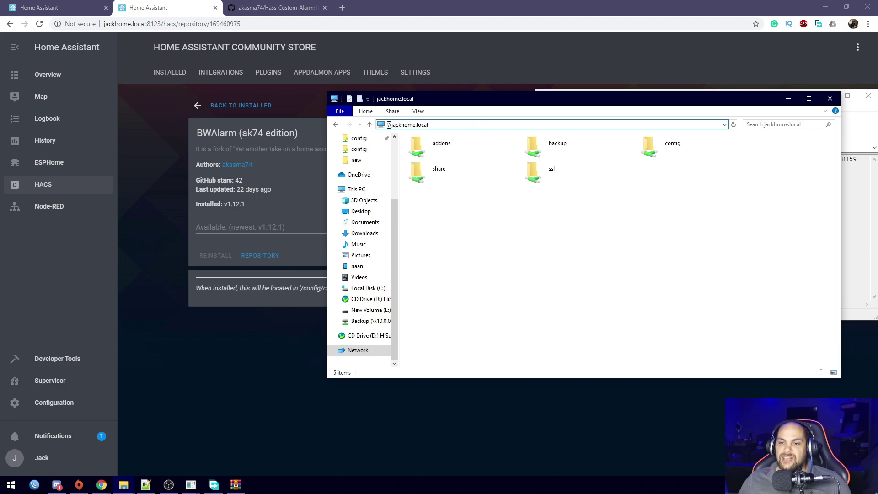
pyautogui.moveTo(392, 125); pyautogui.dragTo(420, 124)
pyautogui.click(441, 124)
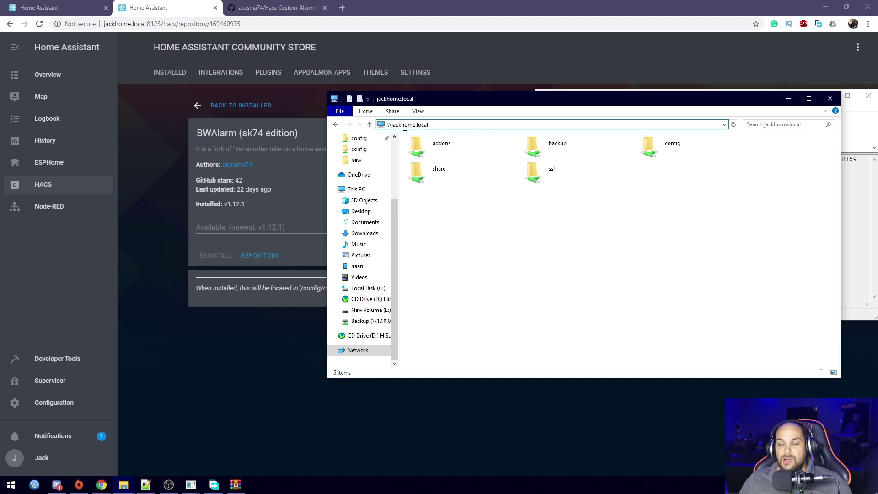
pyautogui.doubleClick(400, 125)
pyautogui.click(415, 125)
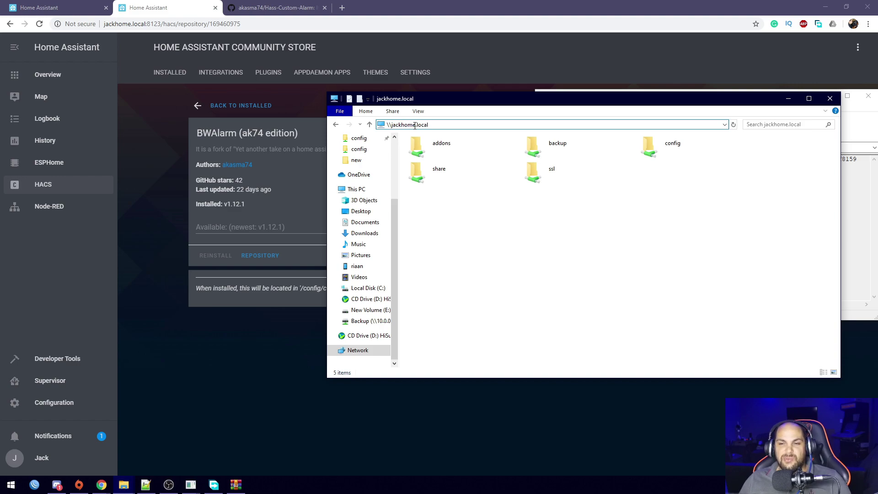
pyautogui.moveTo(416, 125); pyautogui.dragTo(395, 125)
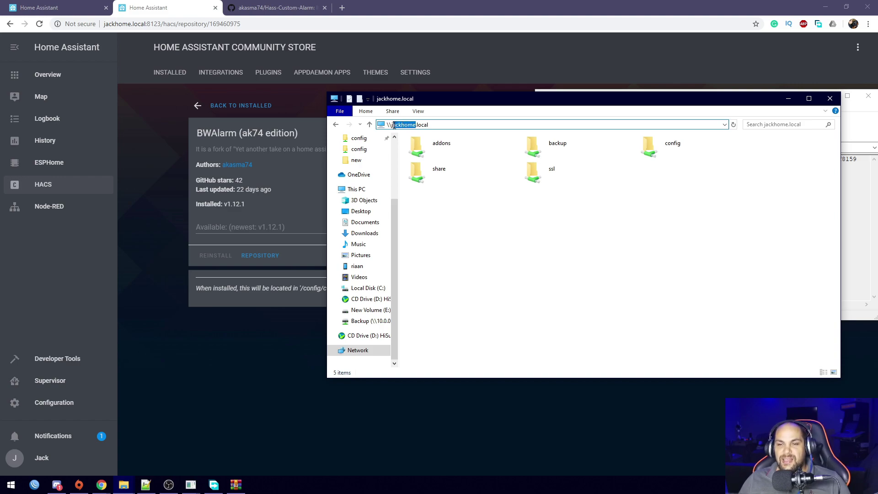
pyautogui.click(516, 204)
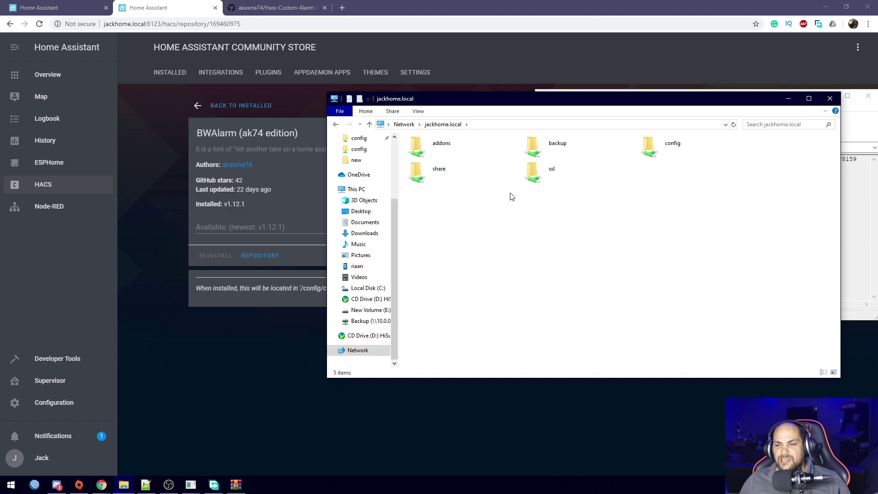
# Step: Open the config share on jackhome.local and place its window beside the ZIP archive
pyautogui.click(659, 149)
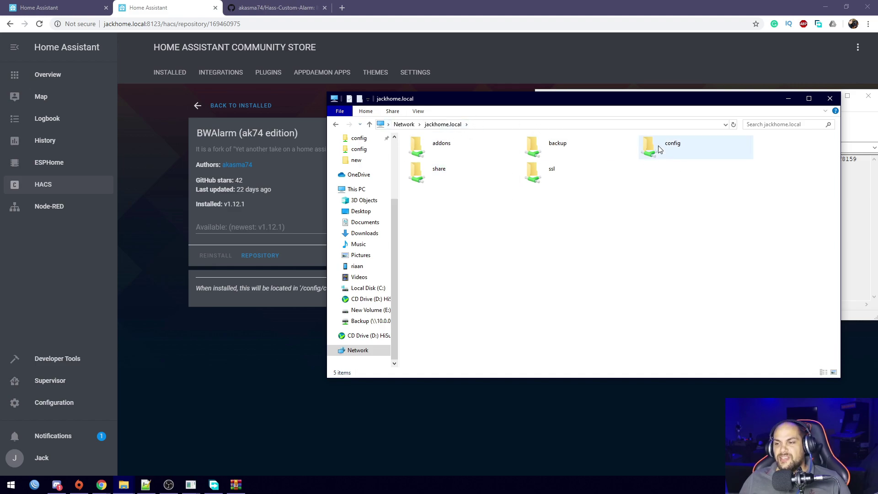
pyautogui.doubleClick(660, 150)
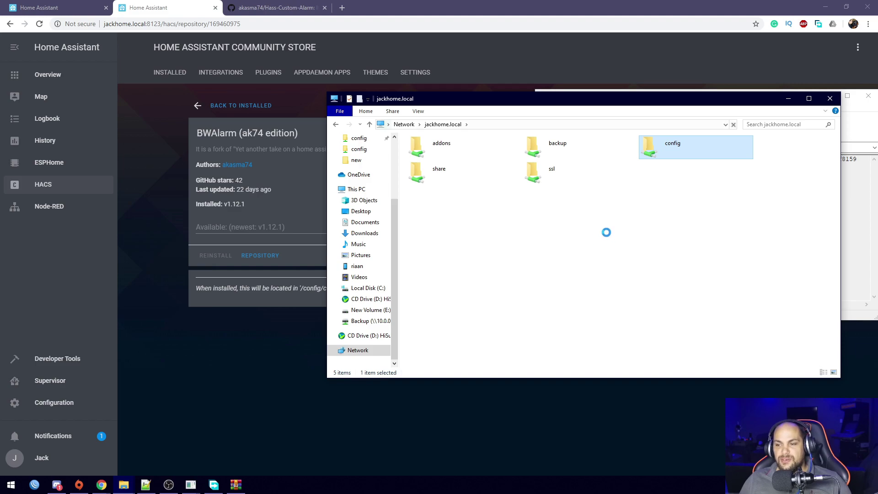
pyautogui.moveTo(642, 104); pyautogui.dragTo(330, 77)
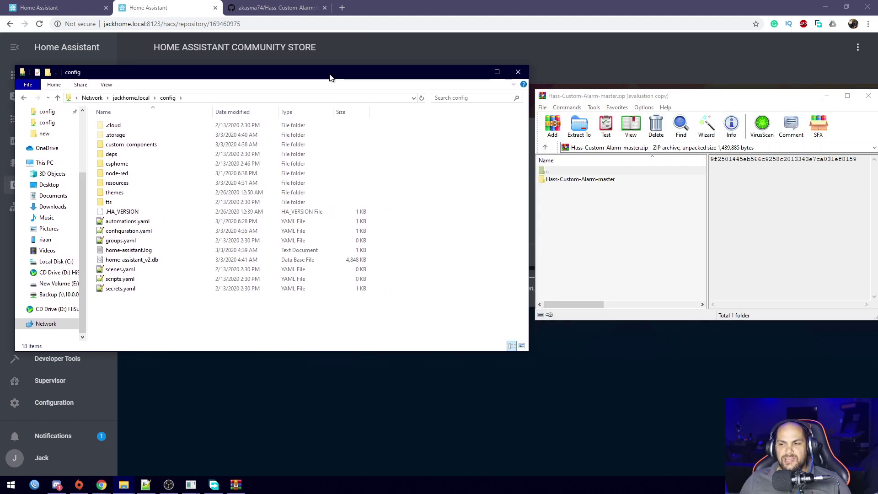
# Step: Copy the resources folder from Hass-Custom-Alarm-master in the ZIP archive into the config share
pyautogui.click(577, 207)
pyautogui.doubleClick(566, 180)
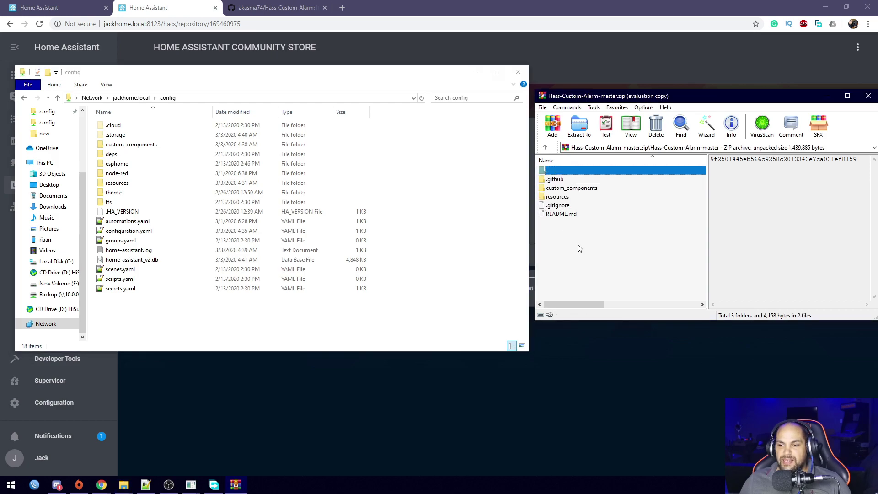
pyautogui.click(559, 197)
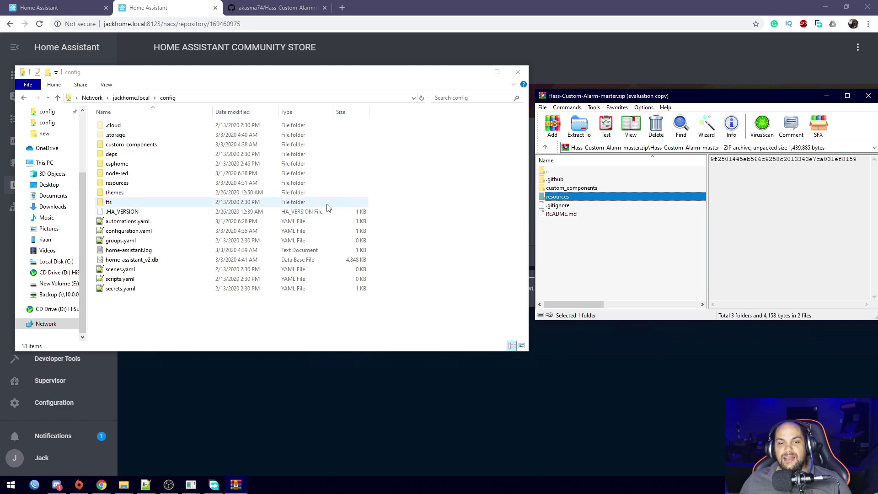
pyautogui.doubleClick(558, 197)
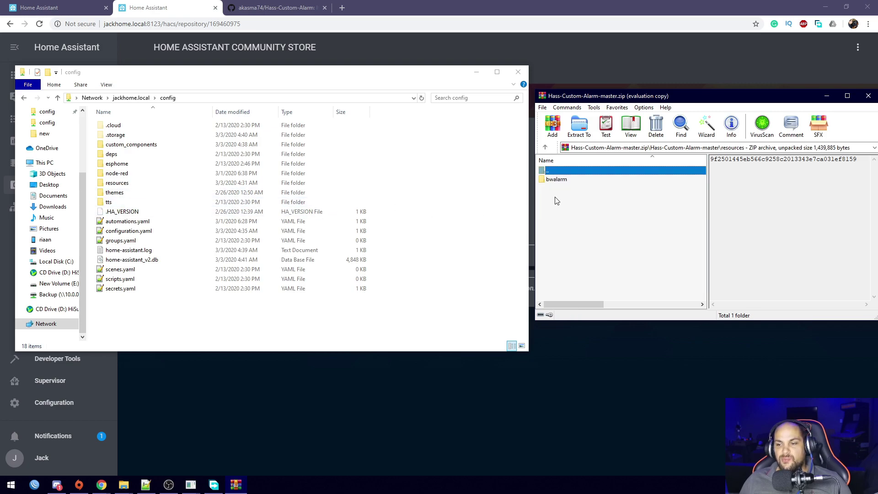
pyautogui.doubleClick(551, 174)
pyautogui.moveTo(557, 197); pyautogui.dragTo(334, 325)
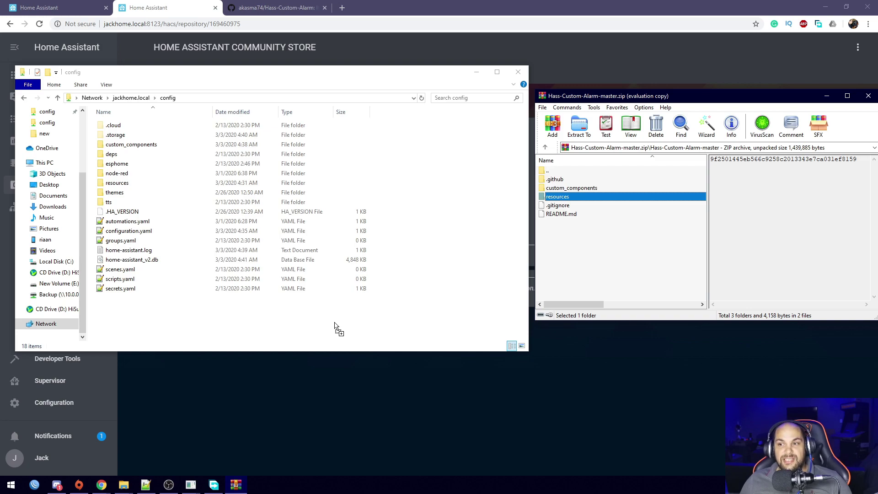
pyautogui.moveTo(335, 325); pyautogui.dragTo(339, 325)
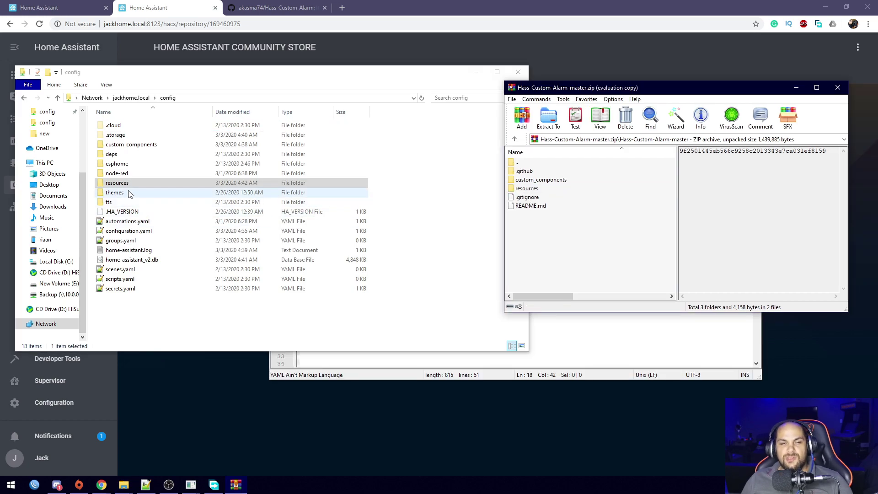
# Step: Check the contents of resources/bwalarm on the share and return to the config folder
pyautogui.doubleClick(124, 184)
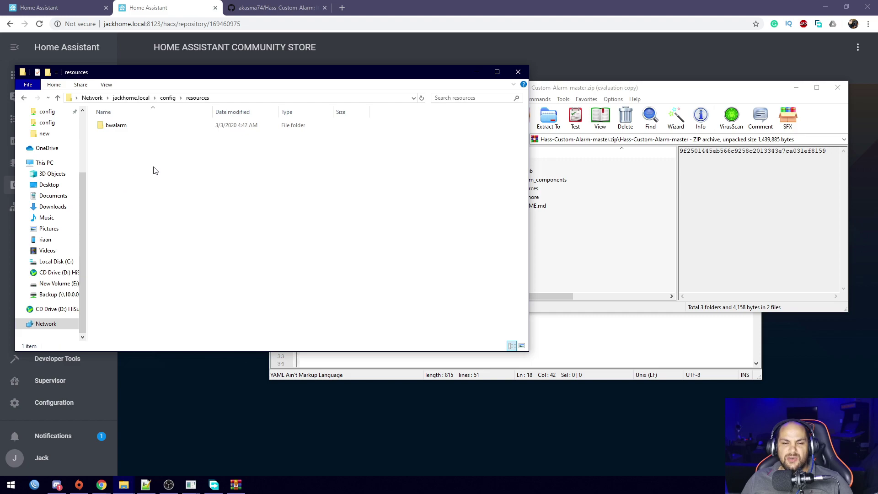
pyautogui.doubleClick(118, 127)
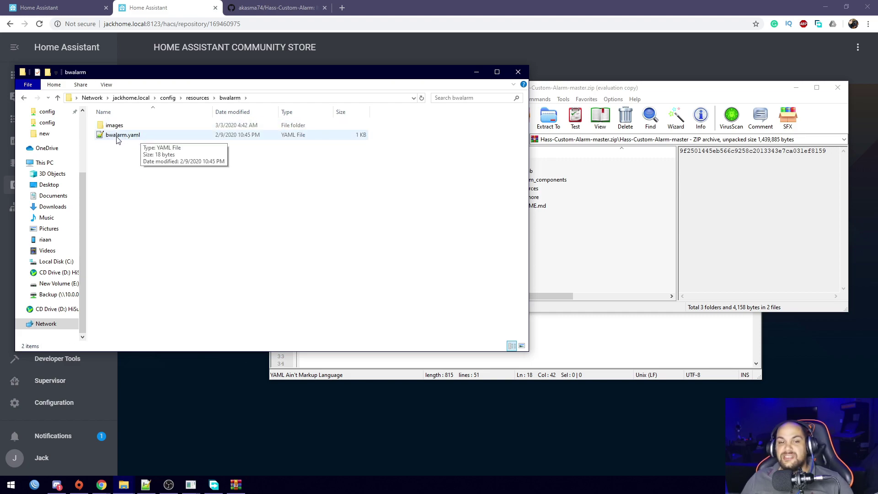
pyautogui.click(198, 98)
pyautogui.click(168, 98)
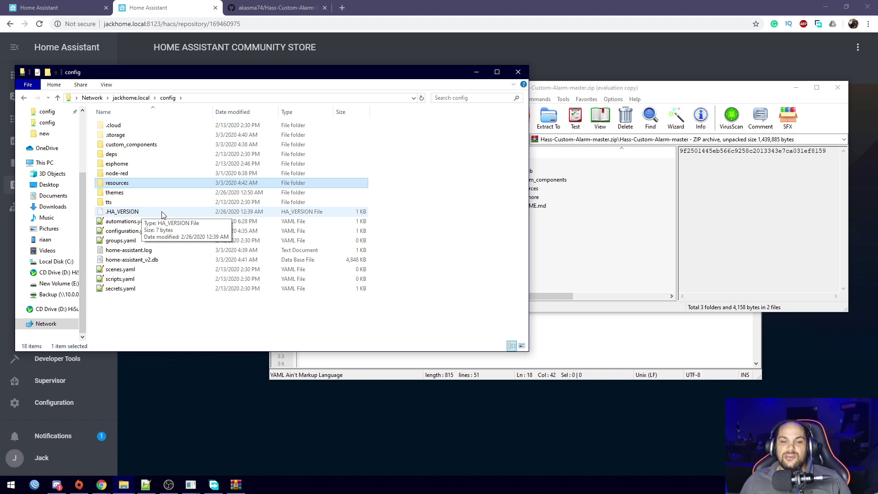
# Step: Add "alarm_control_panel: !include resources/bwalarm/bwalarm.yaml" below the binary_sensor block in configuration.yaml and save the file
pyautogui.doubleClick(124, 231)
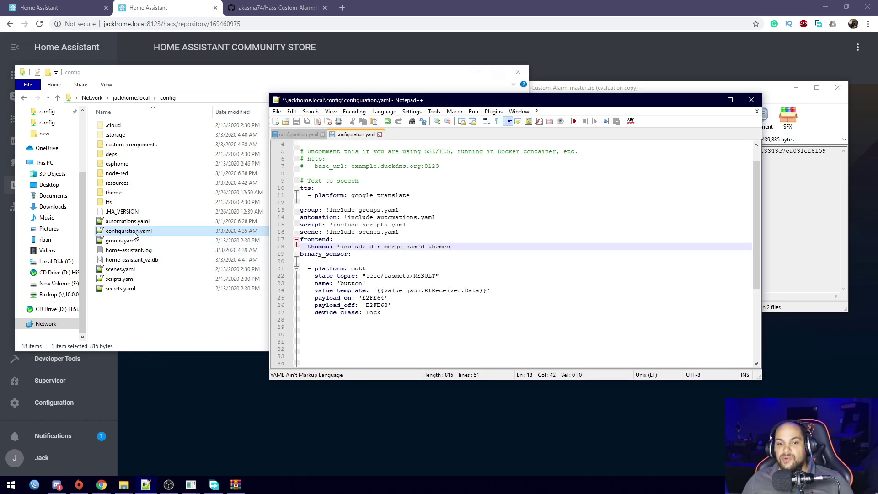
pyautogui.click(442, 313)
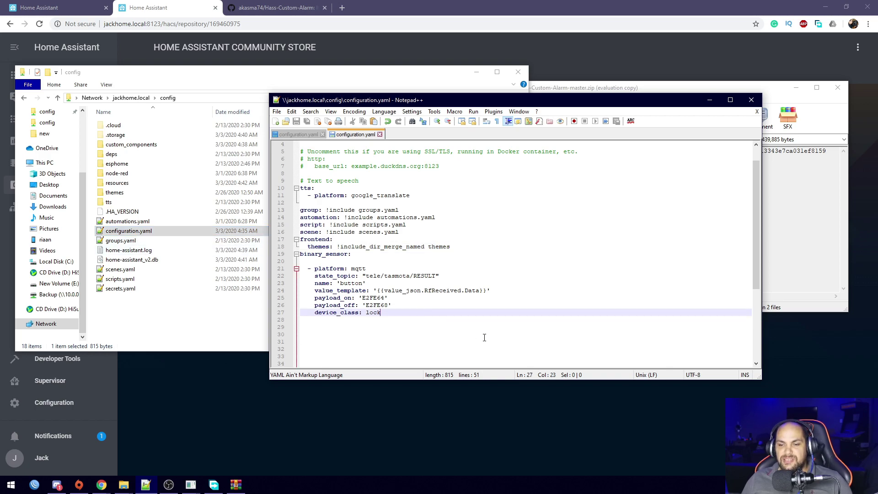
pyautogui.press('Return')
pyautogui.press('Return')
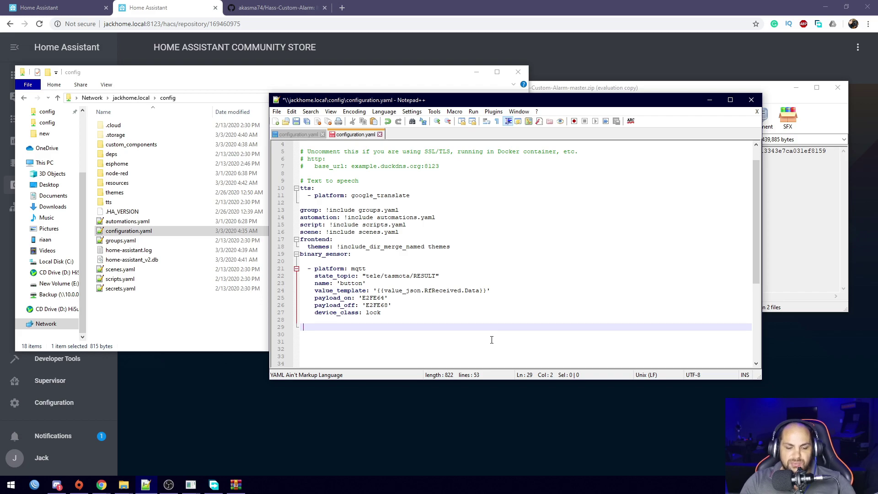
pyautogui.write('alarm_control_panel: !include resources/bwalarm/bwalarm.yaml')
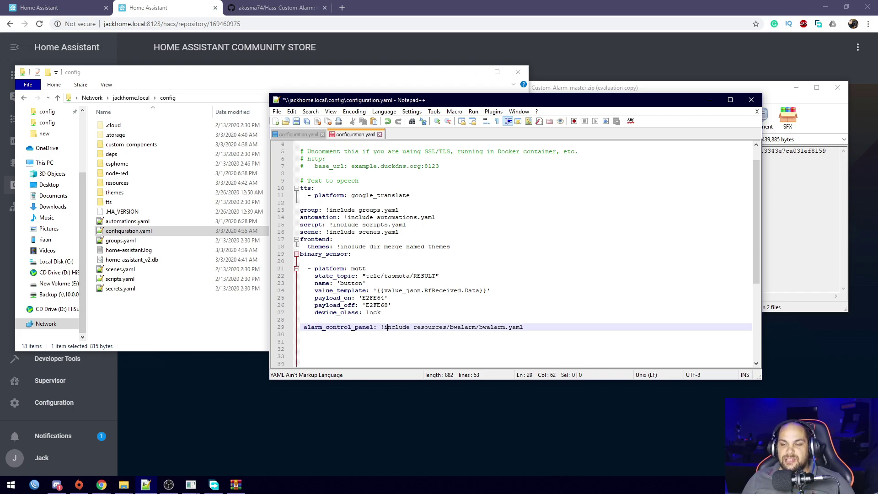
pyautogui.moveTo(387, 327); pyautogui.dragTo(511, 333)
pyautogui.click(521, 327)
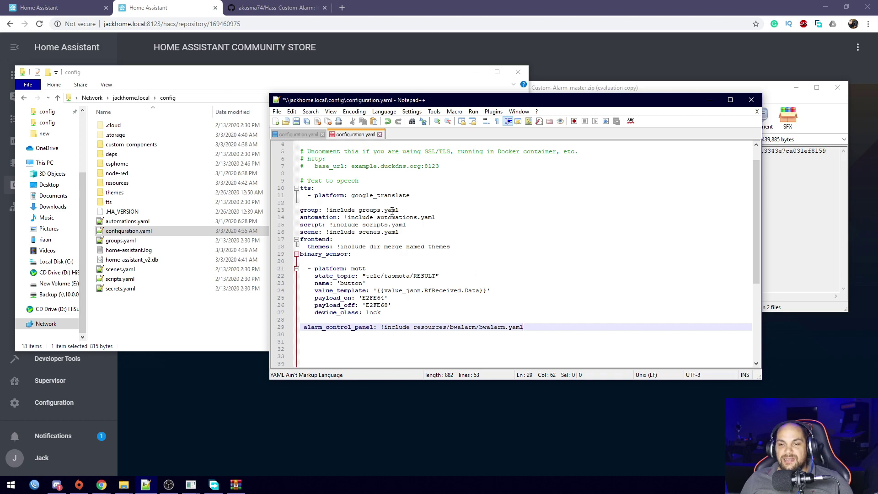
pyautogui.click(296, 122)
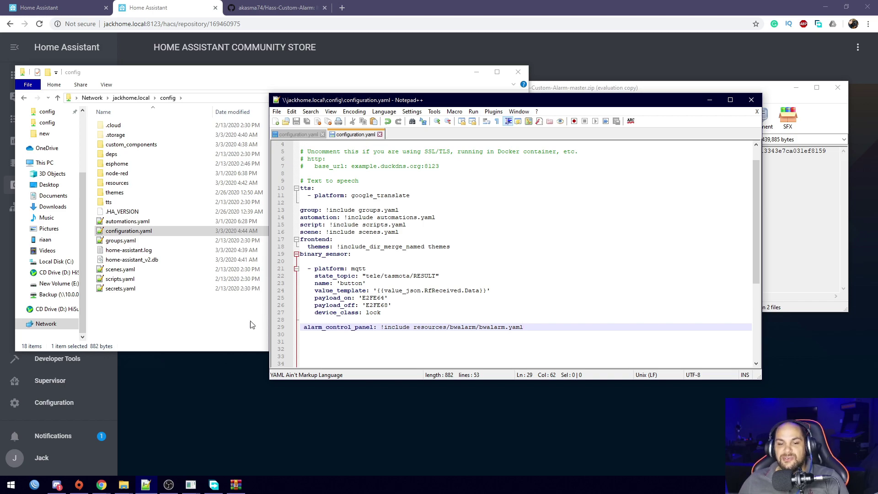
# Step: Restart the Home Assistant server from the Server Controls configuration page
pyautogui.click(221, 385)
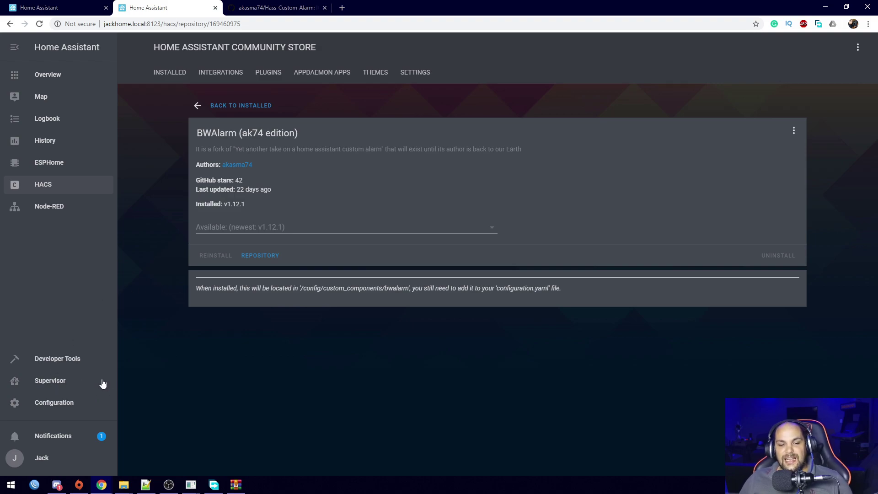
pyautogui.click(72, 408)
pyautogui.scroll(-5, 519, 412)
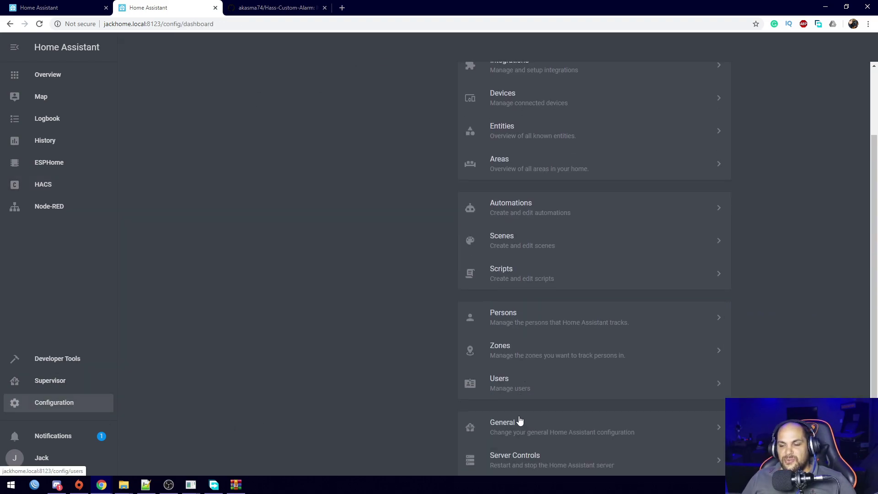
pyautogui.click(559, 404)
pyautogui.click(481, 161)
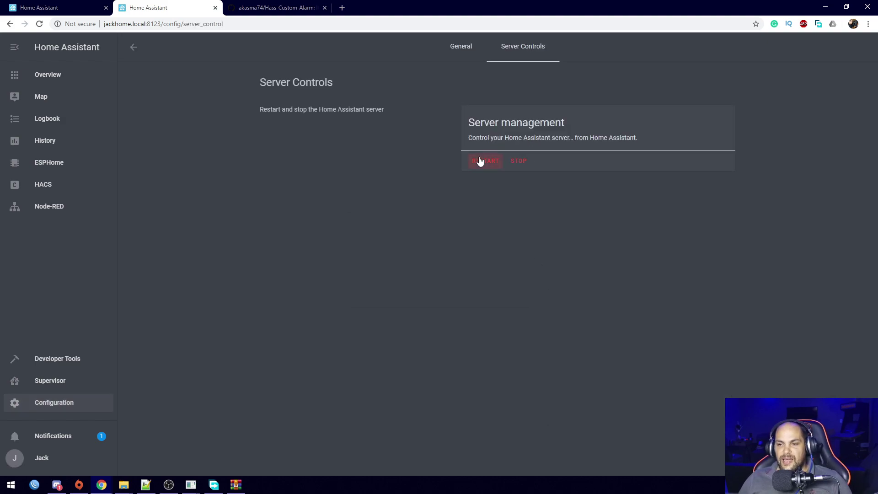
pyautogui.click(512, 283)
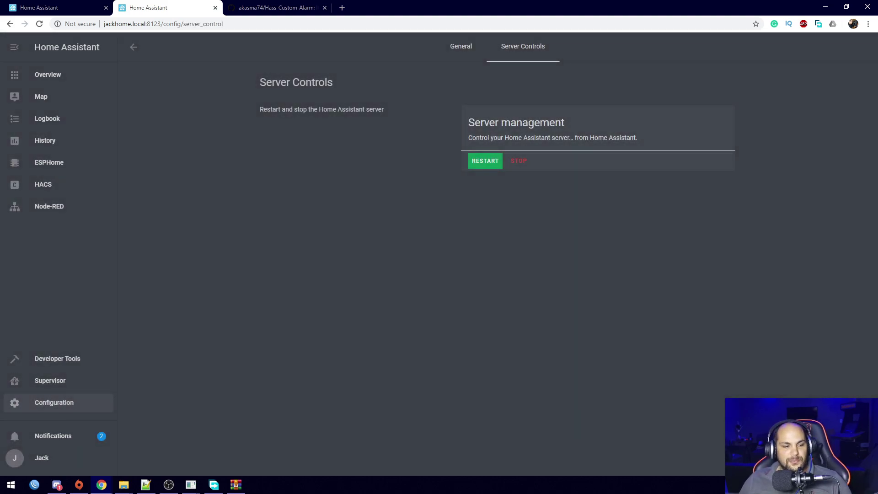
# Step: Remove the leading space before alarm_control_panel in configuration.yaml and return to Home Assistant in the browser
pyautogui.hotkey('alt', 'Tab')
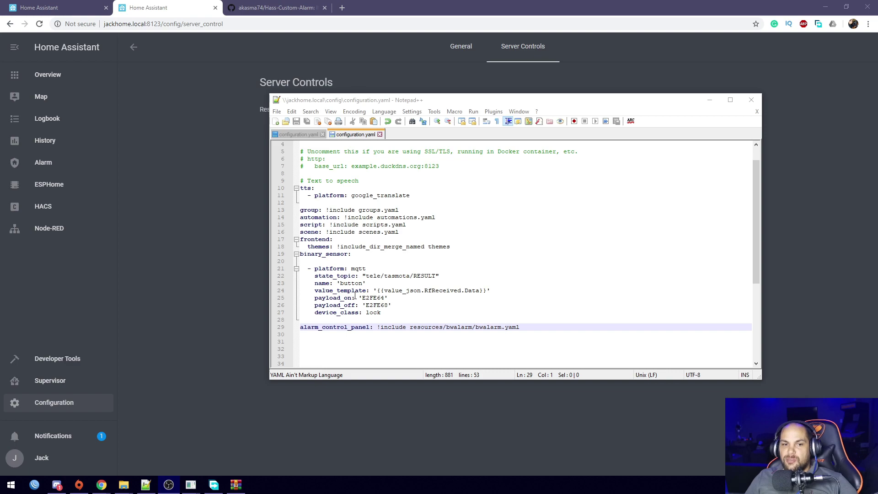
pyautogui.click(301, 328)
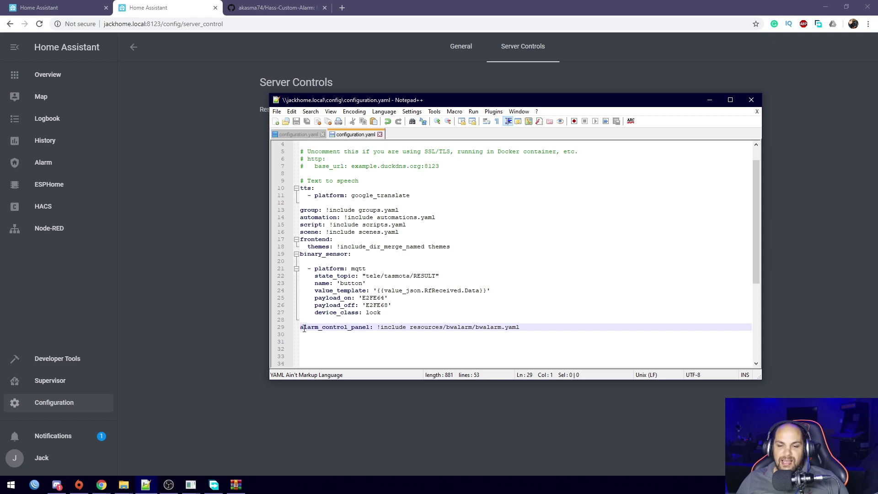
pyautogui.press('BackSpace')
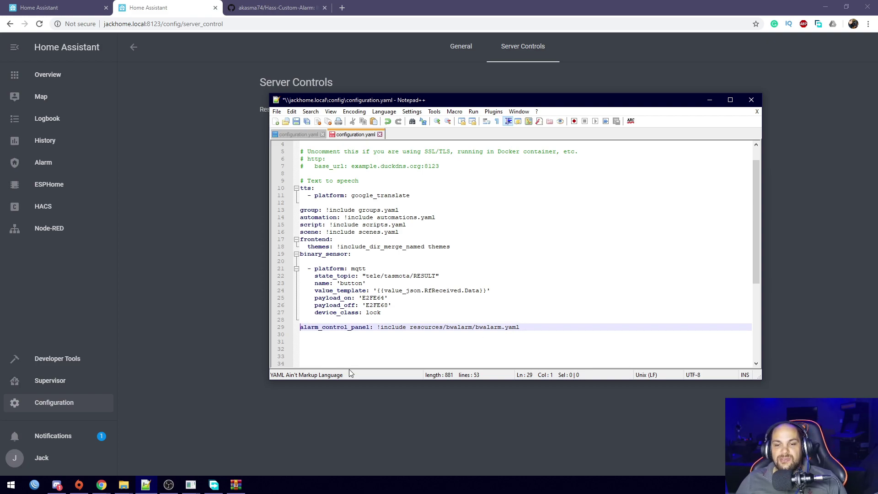
pyautogui.click(139, 290)
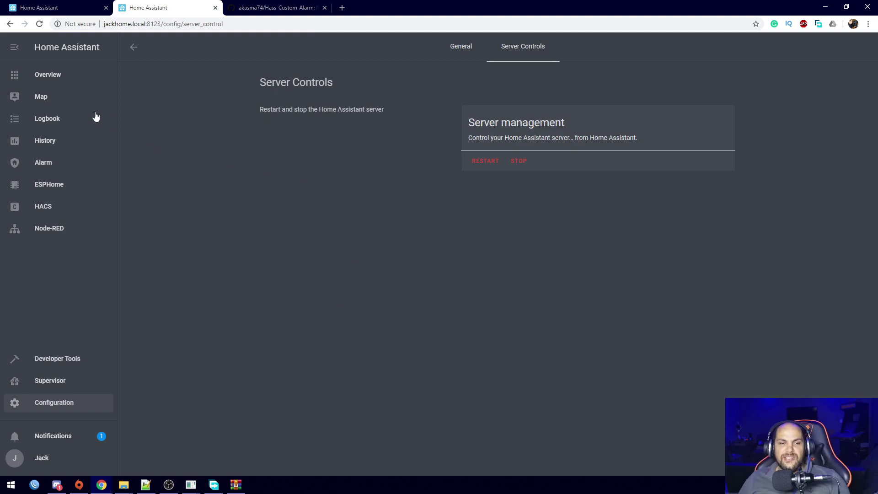
# Step: Test the Alarm panel by arming it in Home mode and disarming it with the alarm code
pyautogui.click(41, 165)
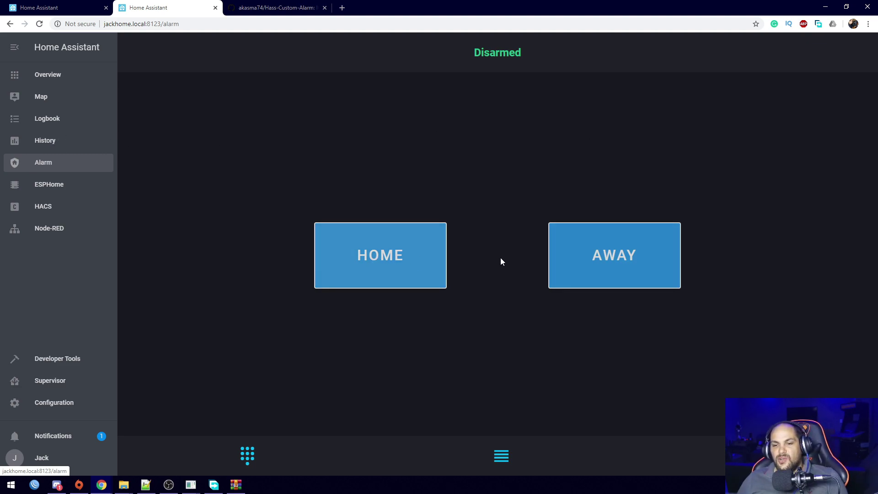
pyautogui.click(401, 270)
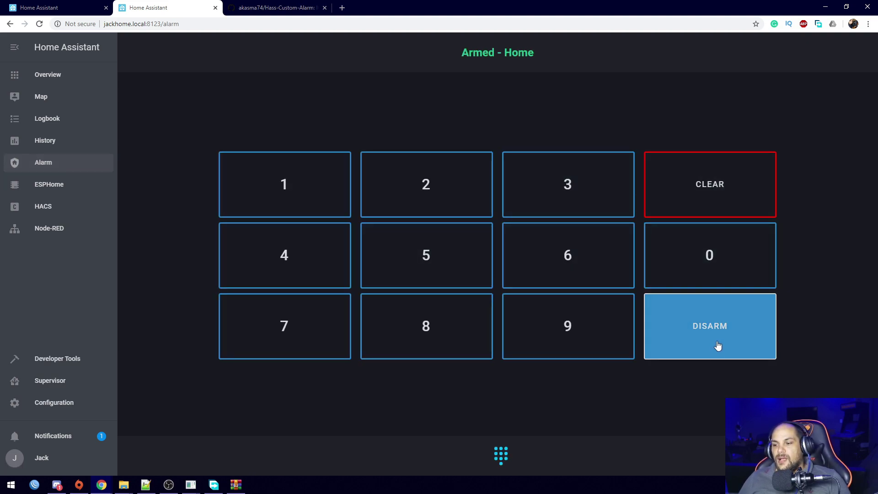
pyautogui.click(313, 194)
pyautogui.click(427, 194)
pyautogui.click(566, 190)
pyautogui.click(296, 256)
pyautogui.click(743, 325)
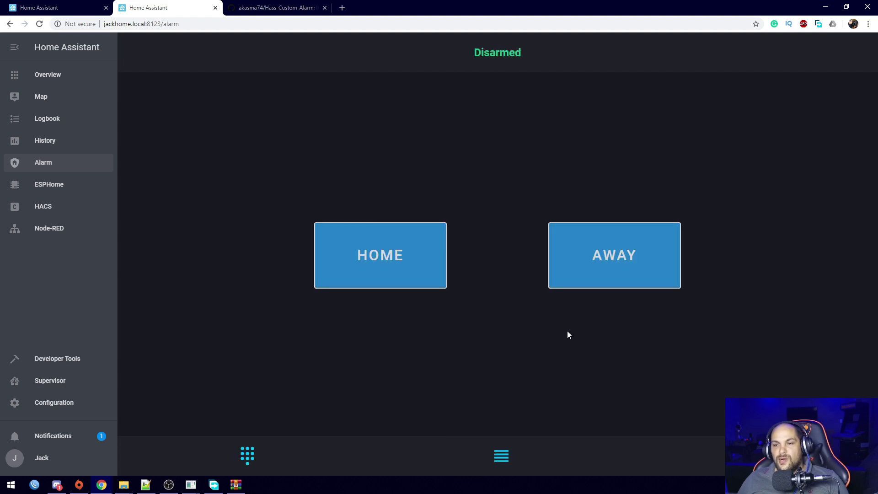